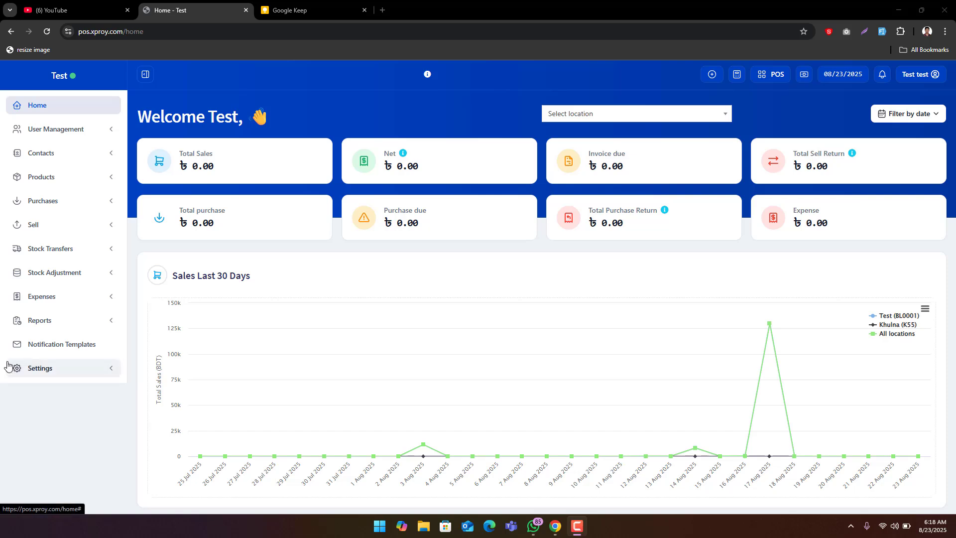
Step: Review the dashboard's summary cards, from Total Sales and Invoice due to Total Purchase Return and Expense
mouse_move(771, 450)
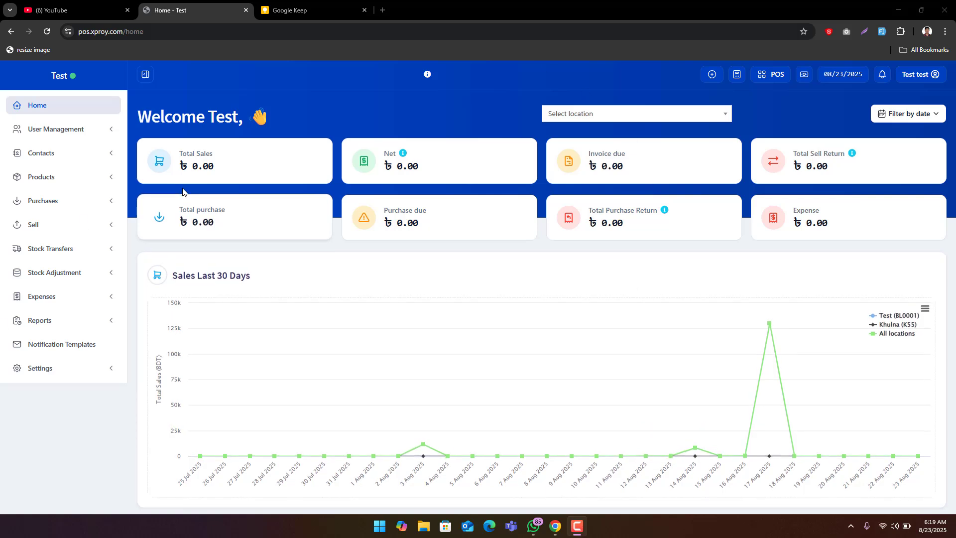
drag(185, 153, 210, 165)
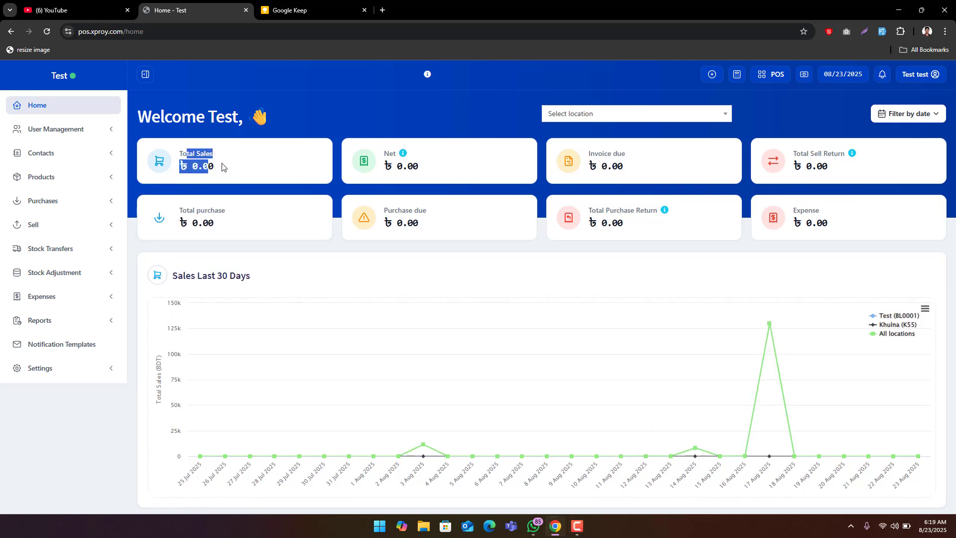
click(222, 164)
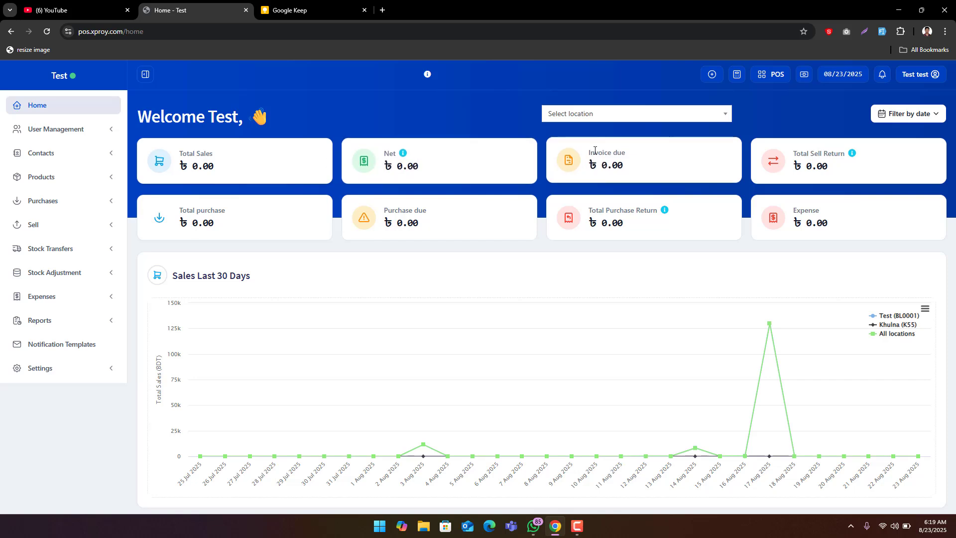
drag(598, 154, 647, 158)
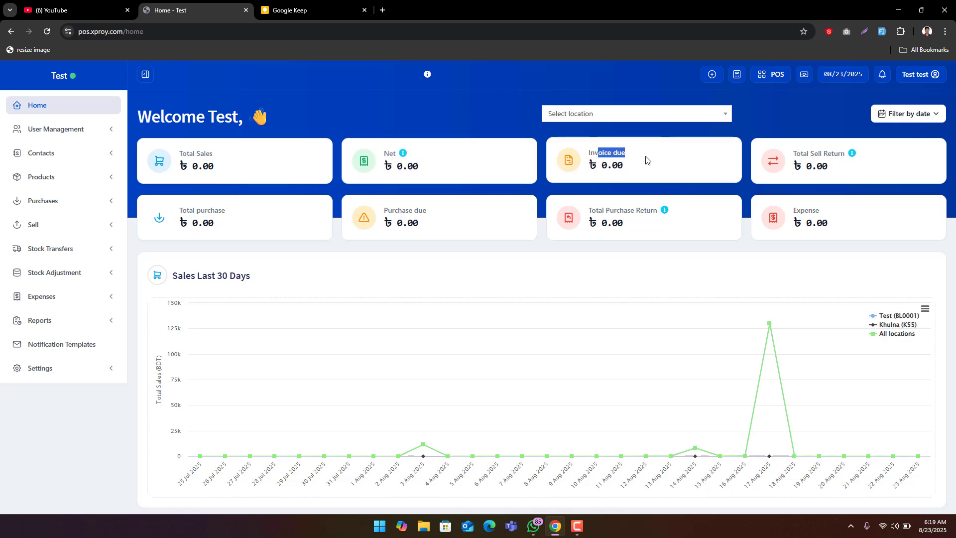
double_click(801, 153)
drag(823, 155, 843, 154)
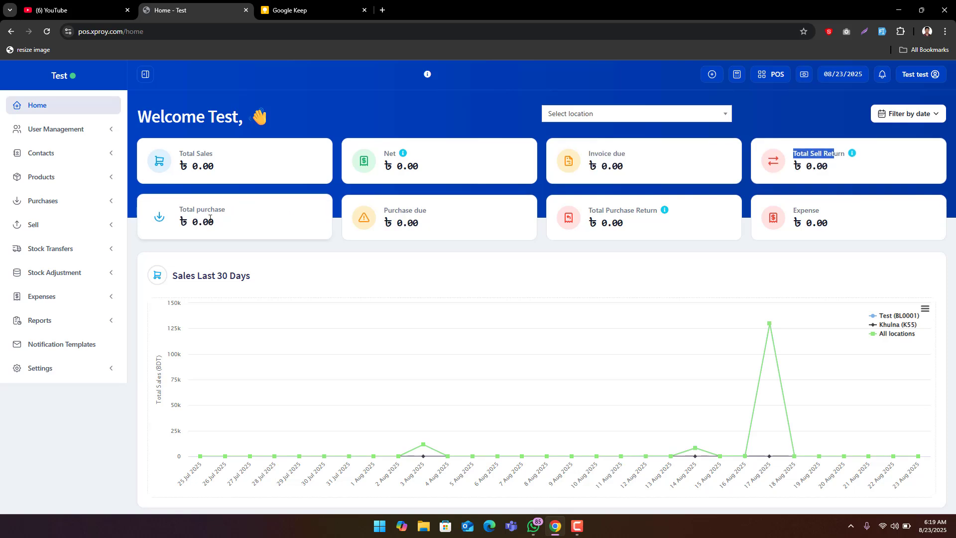
drag(211, 209, 266, 213)
double_click(421, 211)
drag(607, 210, 682, 213)
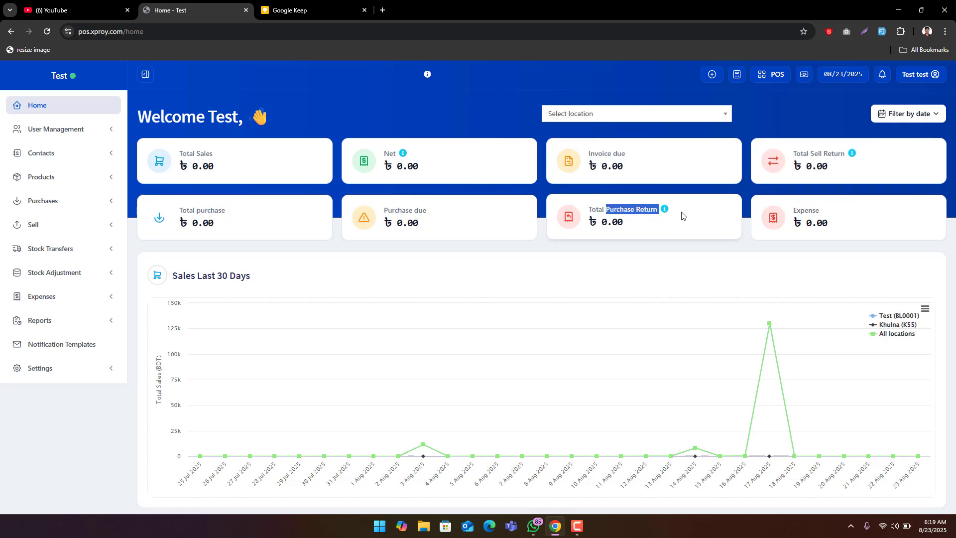
drag(812, 210, 849, 217)
Step: Look through the dashboard's sales charts and its tables down to Sales Order and Pending Shipments
scroll(375, 331, down, 2)
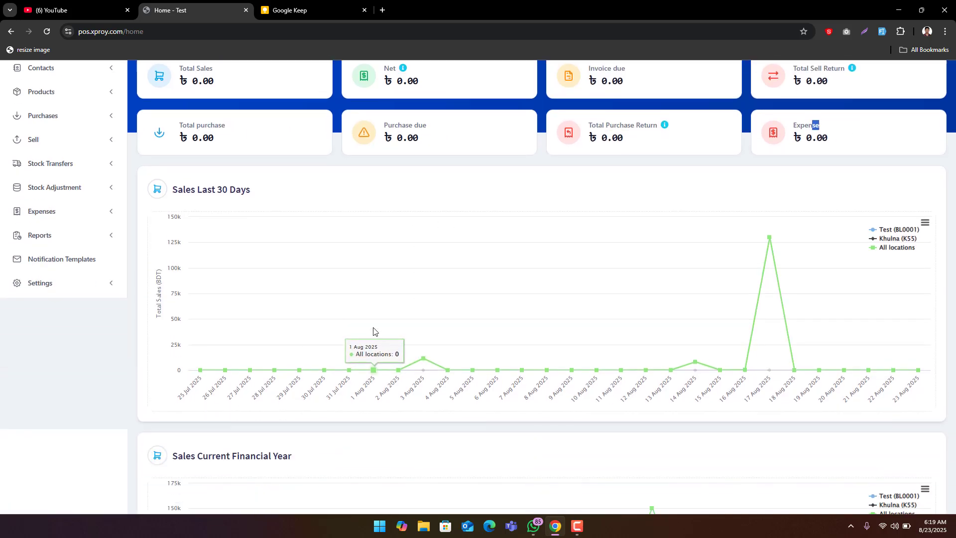
scroll(358, 384, down, 4)
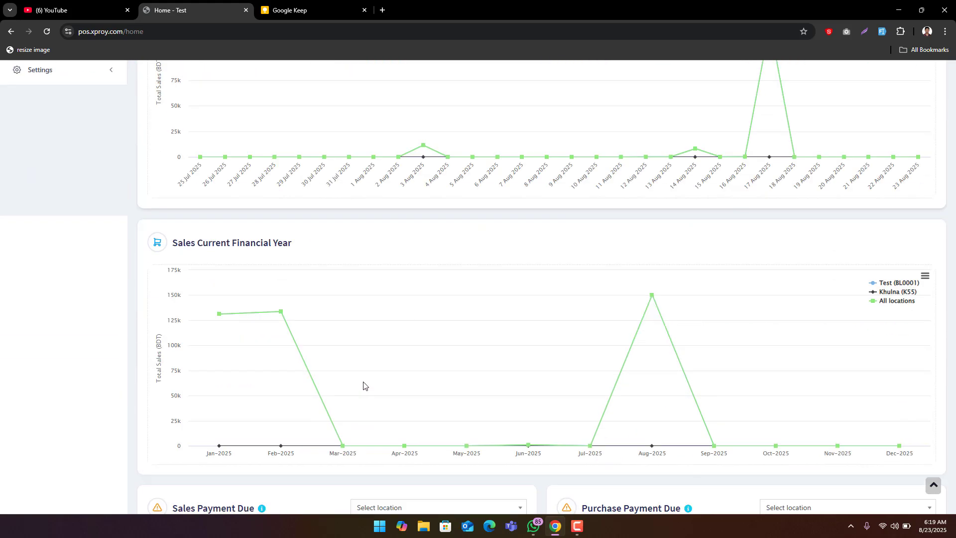
scroll(363, 385, down, 13)
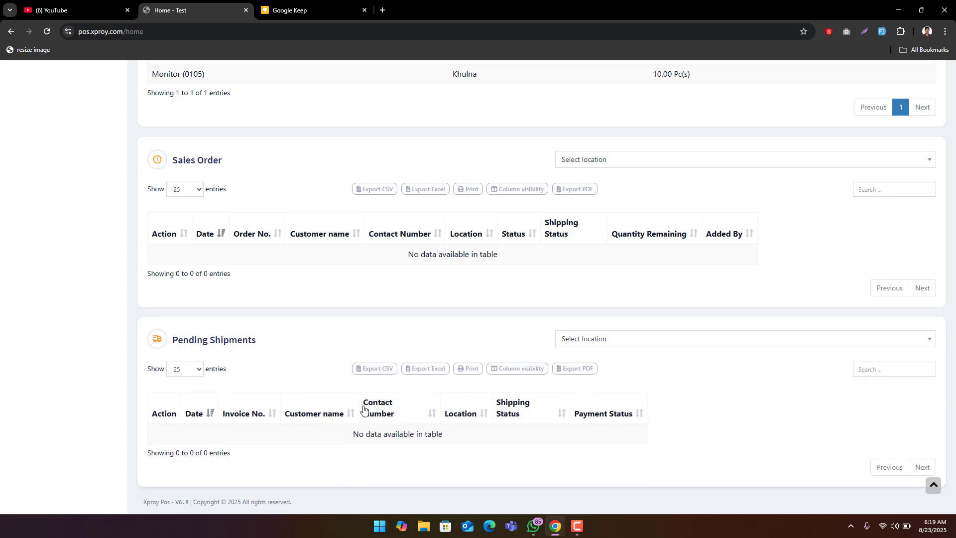
scroll(364, 408, up, 20)
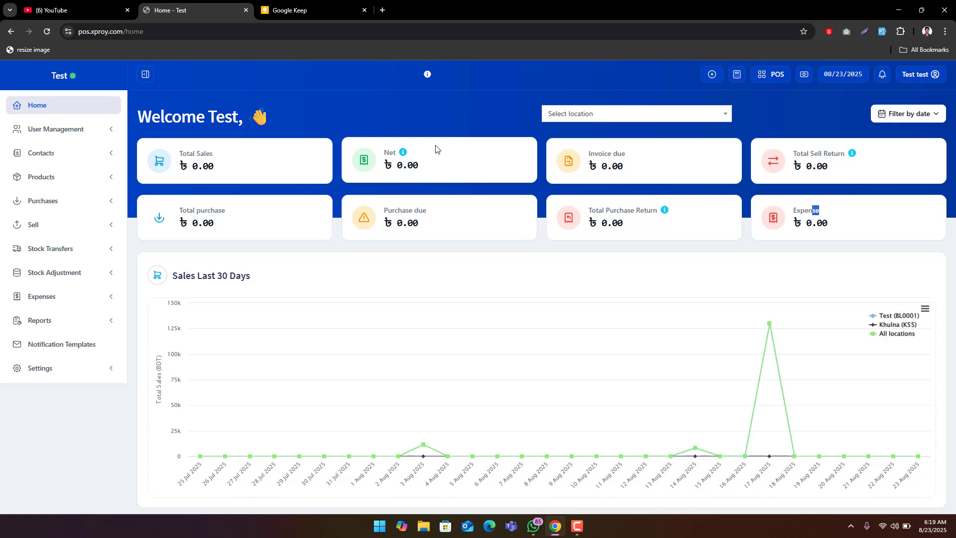
Step: Check which business locations and date ranges are available for filtering the dashboard
click(600, 114)
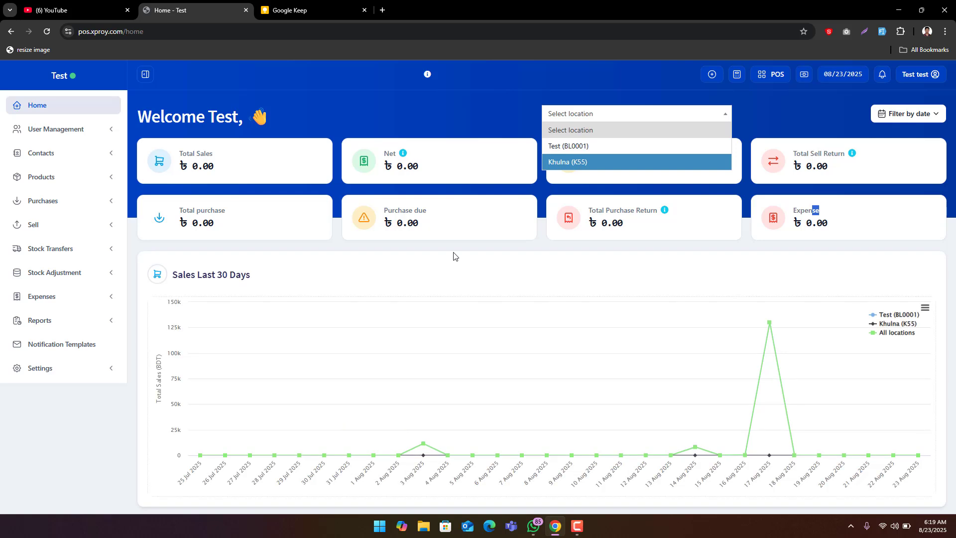
click(898, 113)
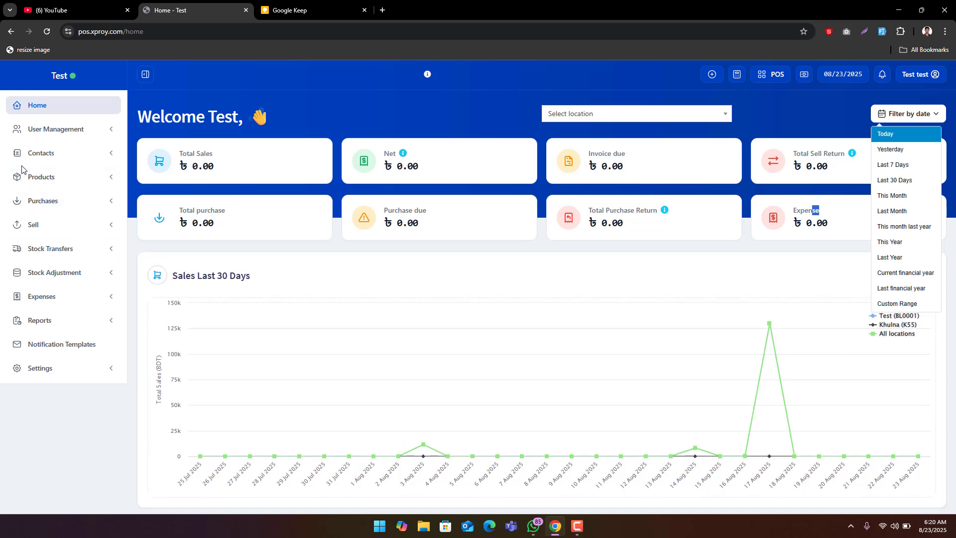
Step: View the user list and the roles list, examining the Admin and Cashier roles
click(49, 128)
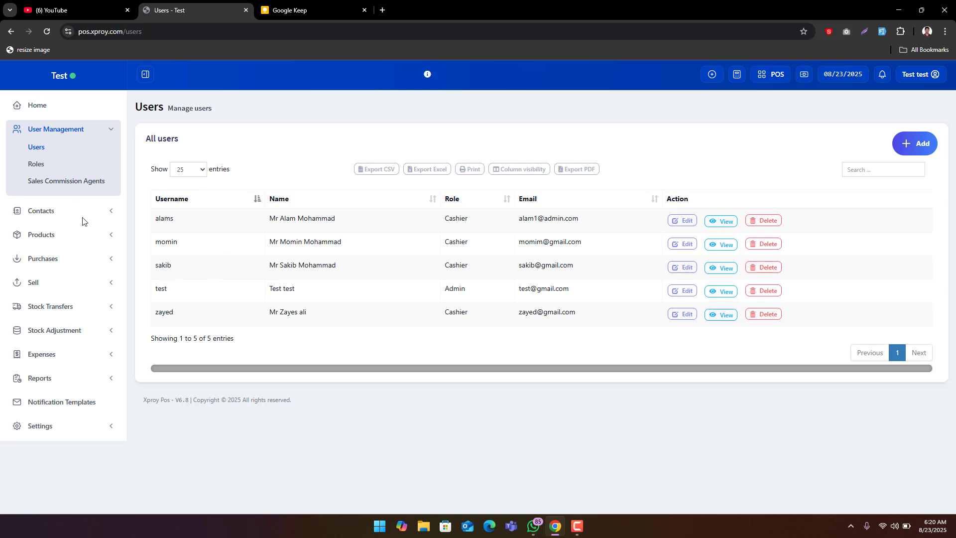
click(44, 165)
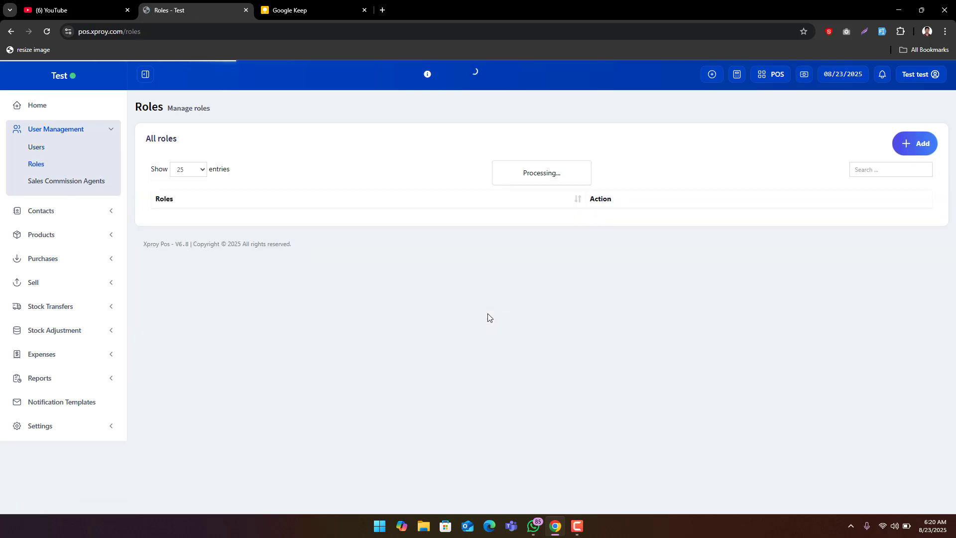
drag(261, 255, 129, 238)
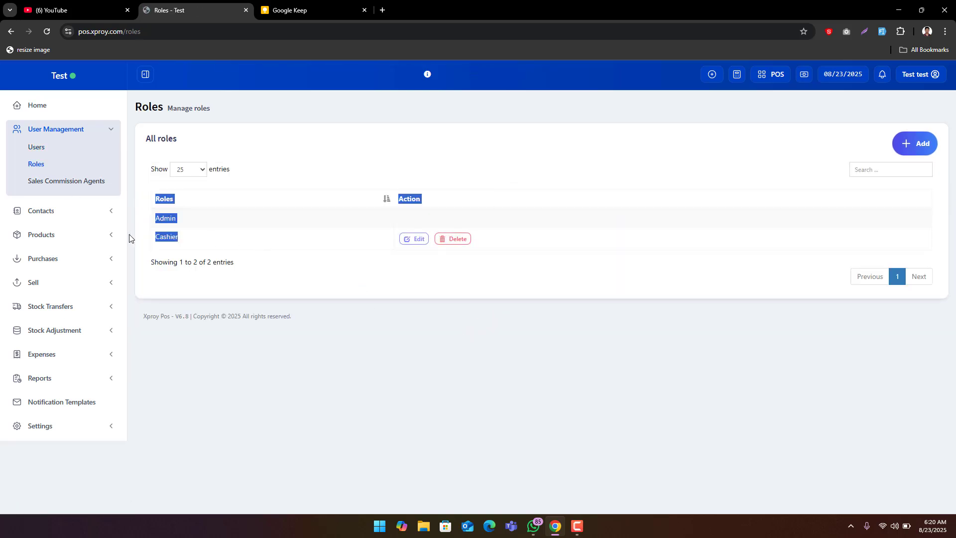
double_click(165, 218)
double_click(167, 236)
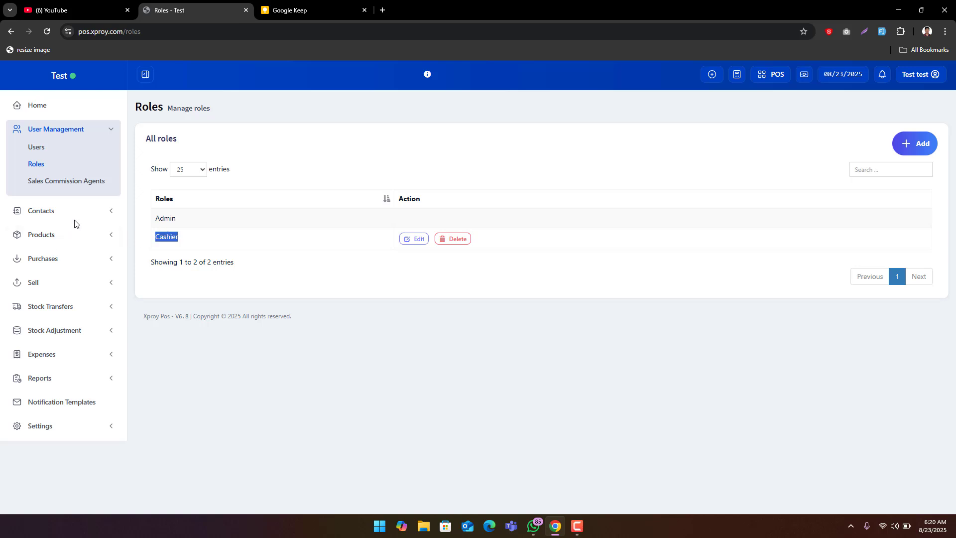
Step: View the sales commission agents and examine the commission percentage field in the new agent form, closing it without saving
click(81, 183)
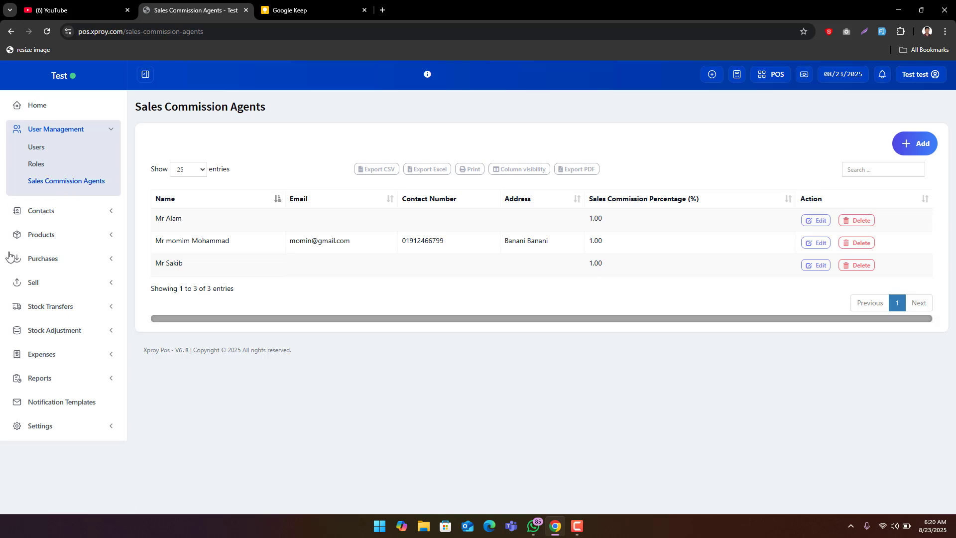
click(914, 143)
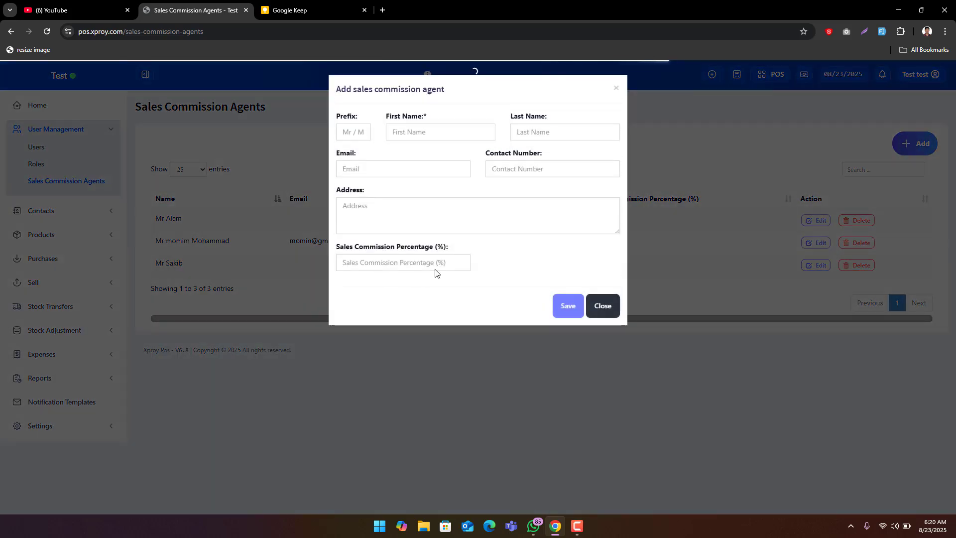
click(428, 262)
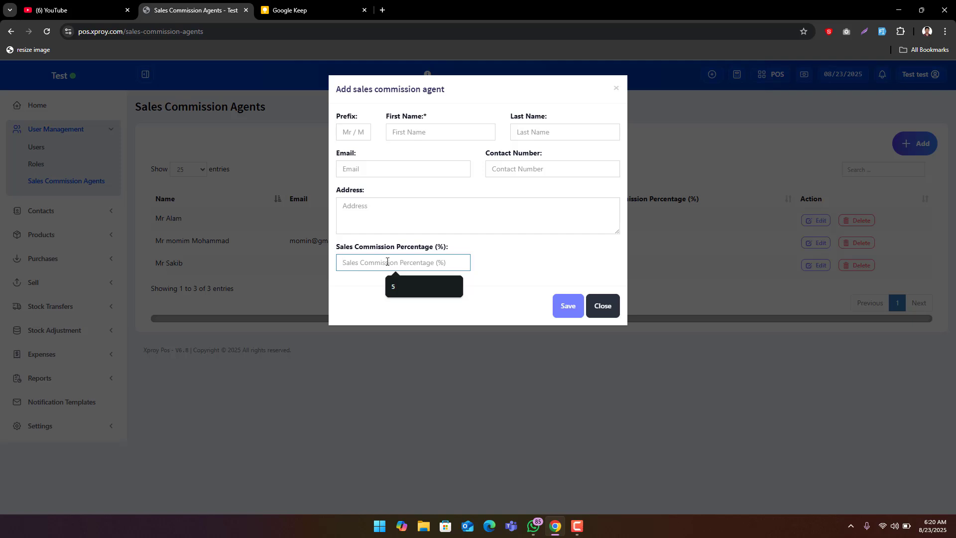
click(603, 306)
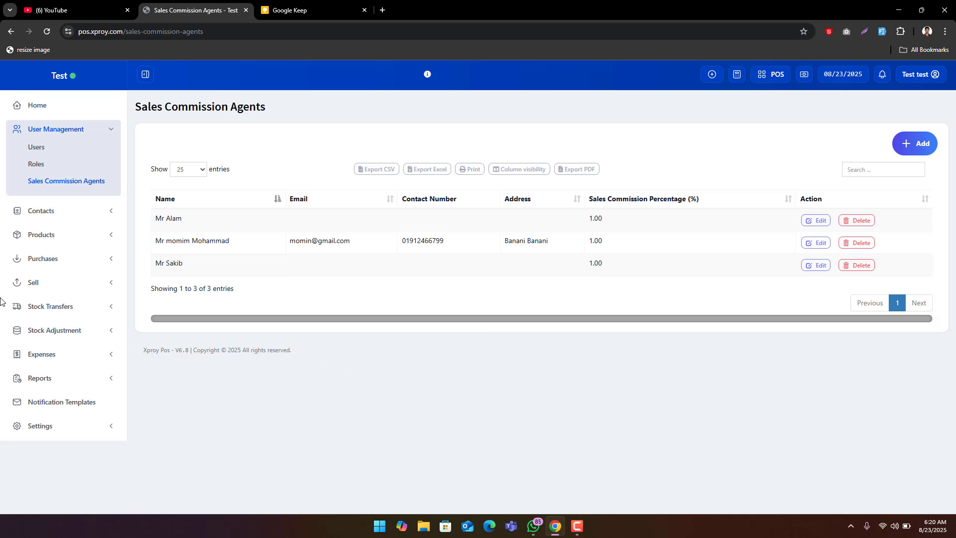
Step: View the list of customer groups in the contacts section
click(96, 212)
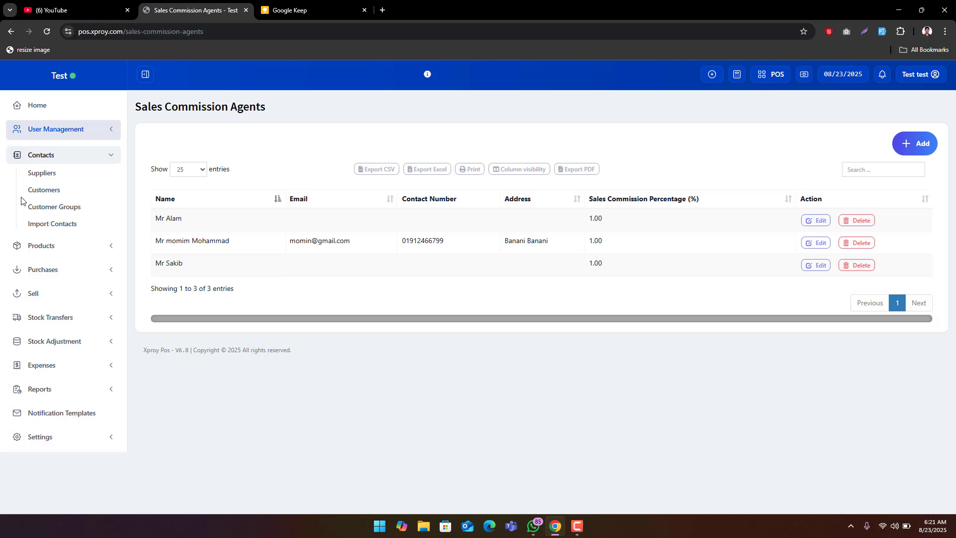
click(54, 211)
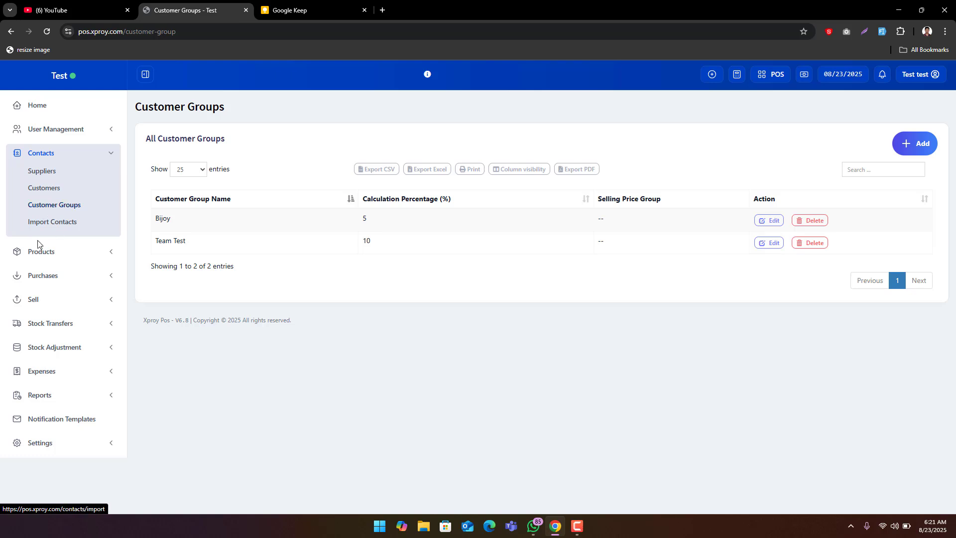
Step: Download the contact import template file and review the column instructions for importing contacts
click(47, 227)
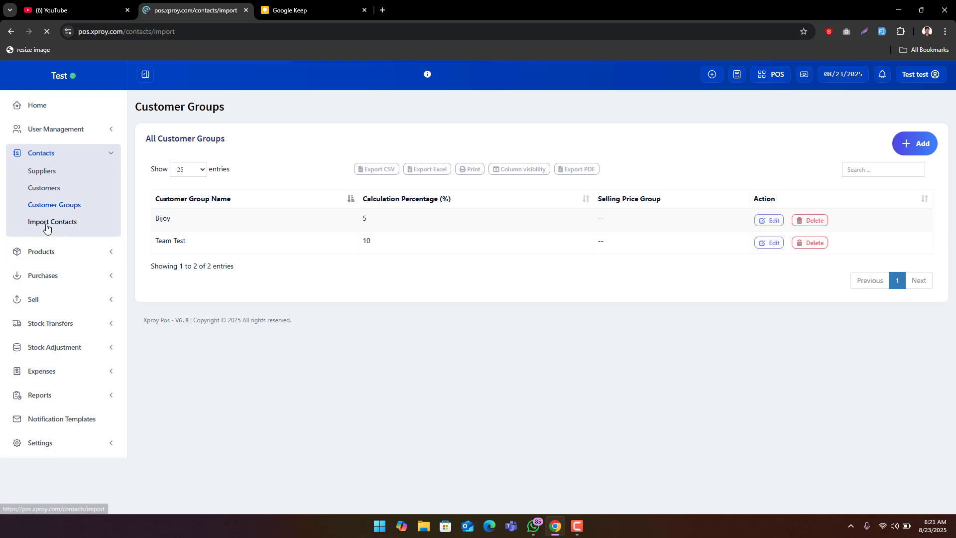
click(204, 199)
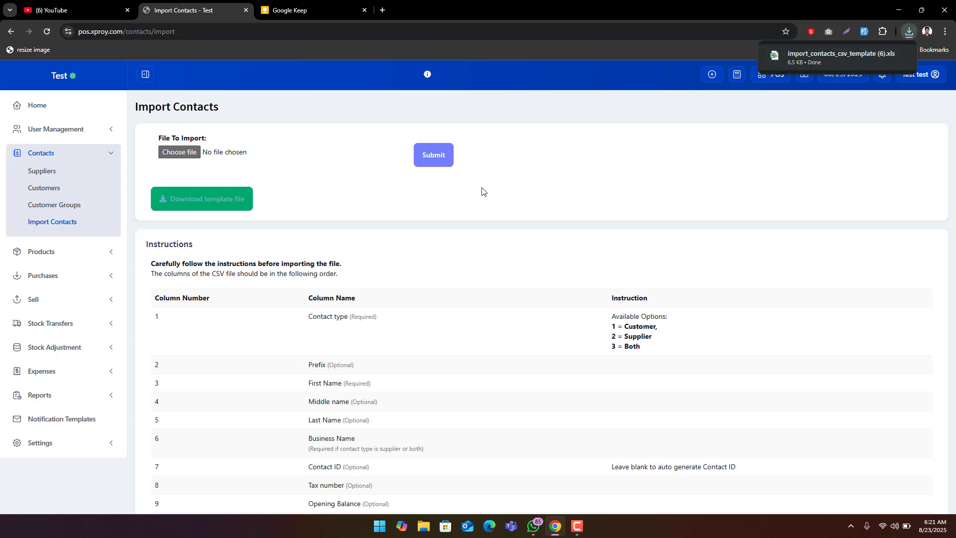
scroll(566, 275, down, 5)
scroll(409, 371, down, 3)
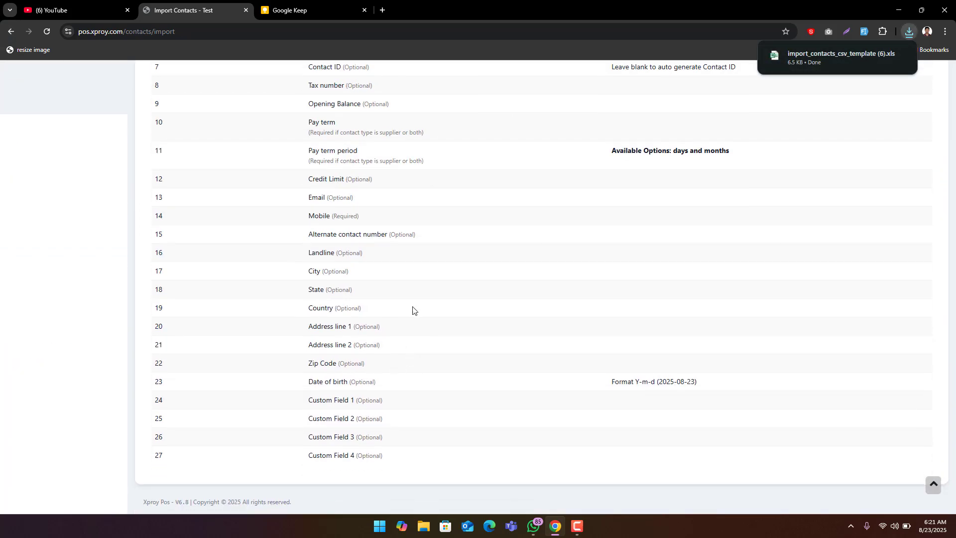
scroll(412, 309, up, 8)
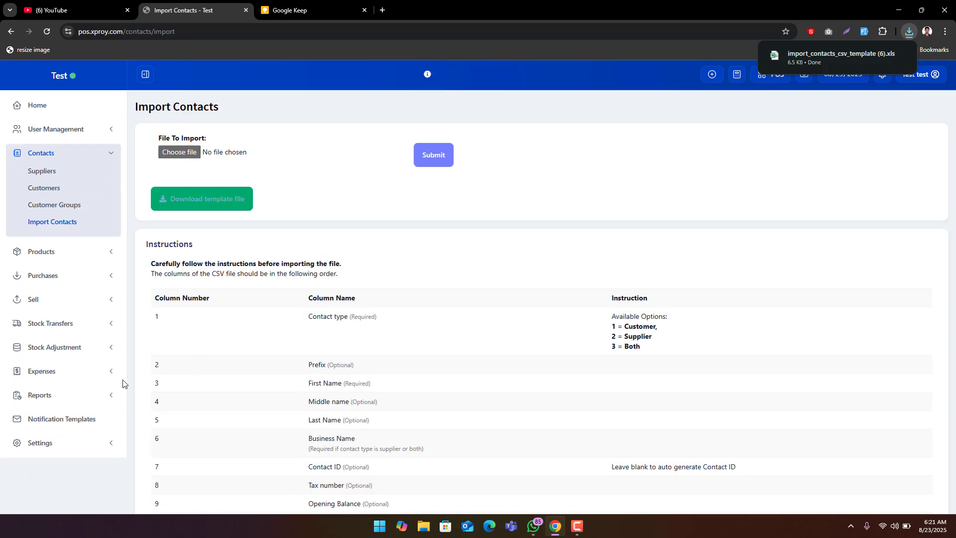
Step: View the product list and the page for updating product prices by export and import
click(96, 258)
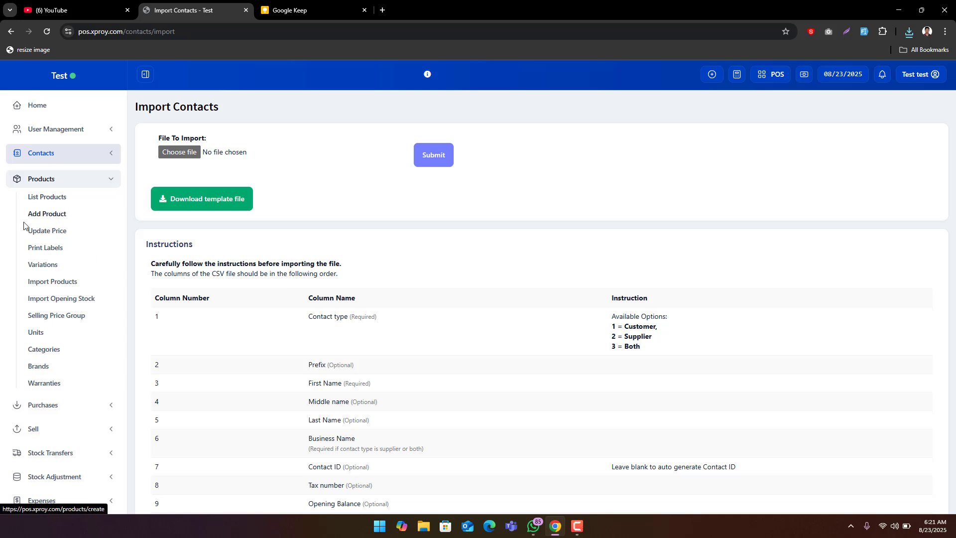
click(43, 198)
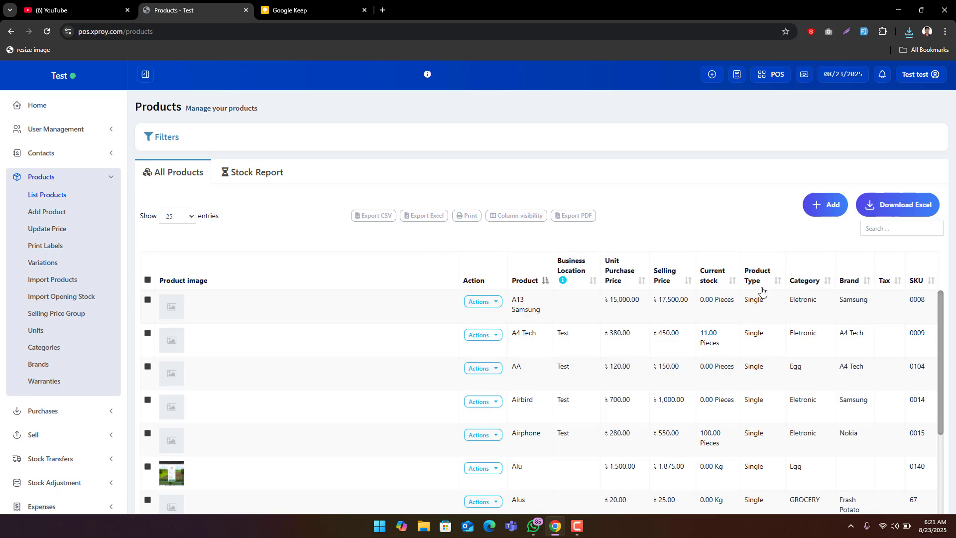
click(42, 230)
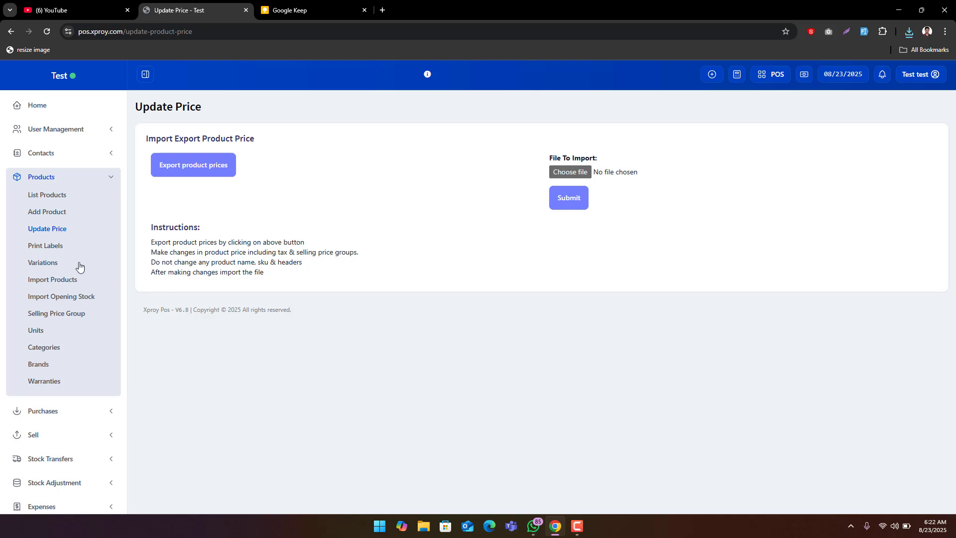
Step: Browse the product label printing, categories, brands and warranties pages
click(50, 249)
click(46, 350)
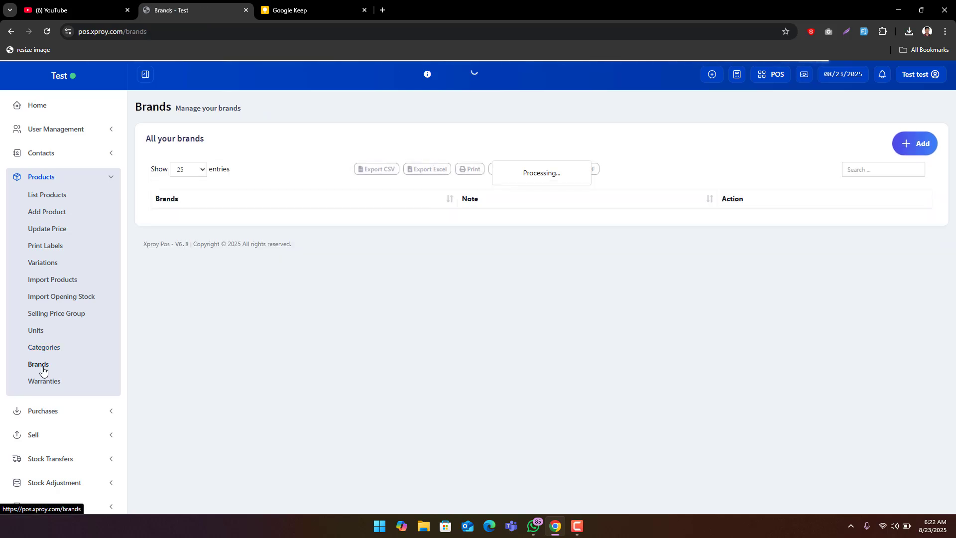
click(43, 369)
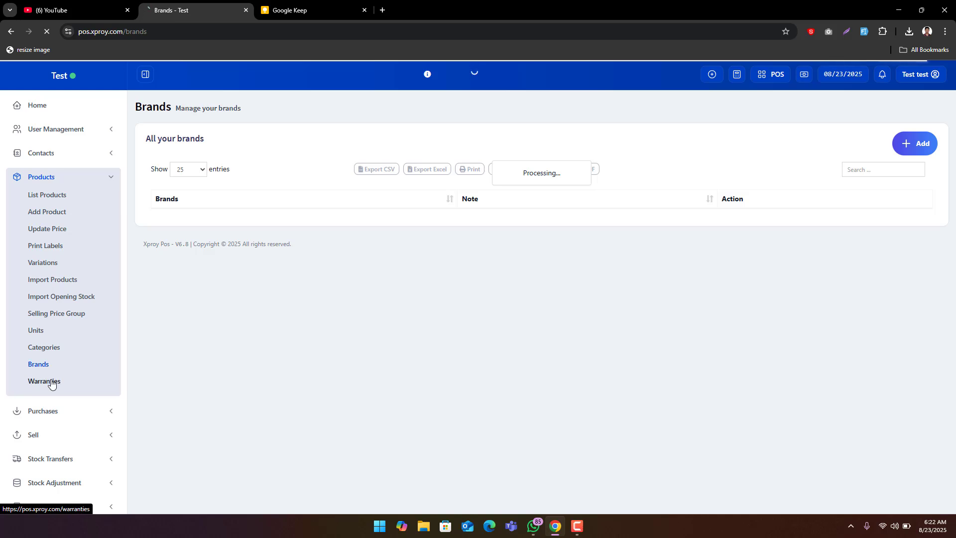
click(52, 377)
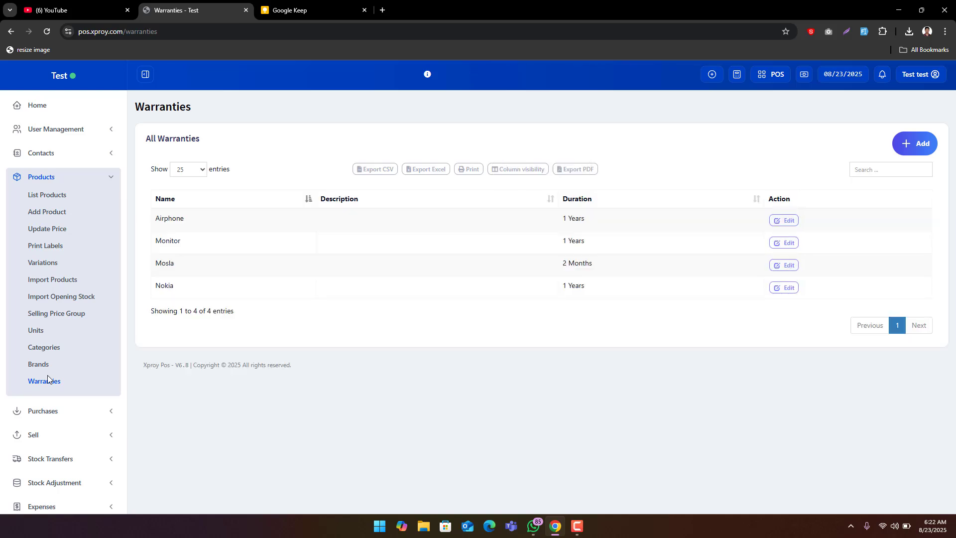
Step: View the list of all purchases
click(43, 411)
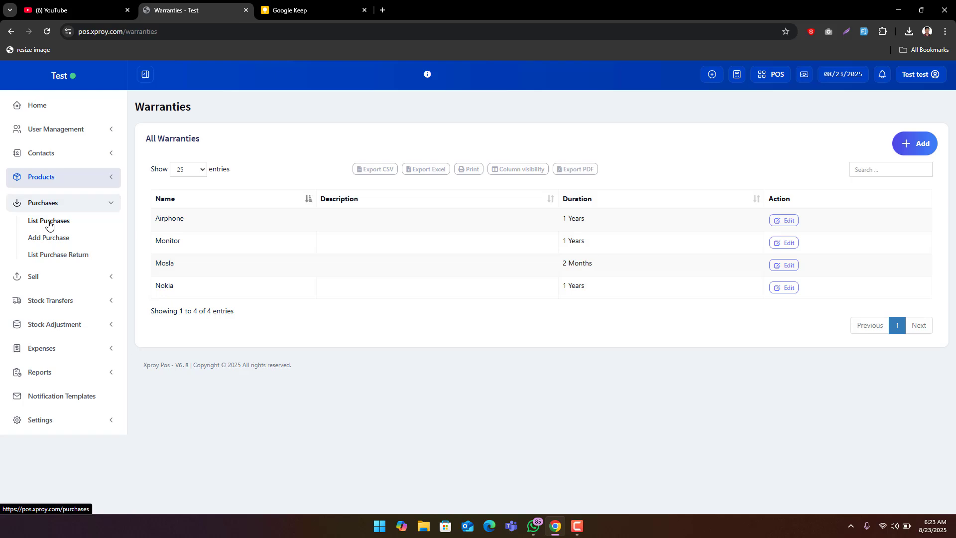
click(49, 224)
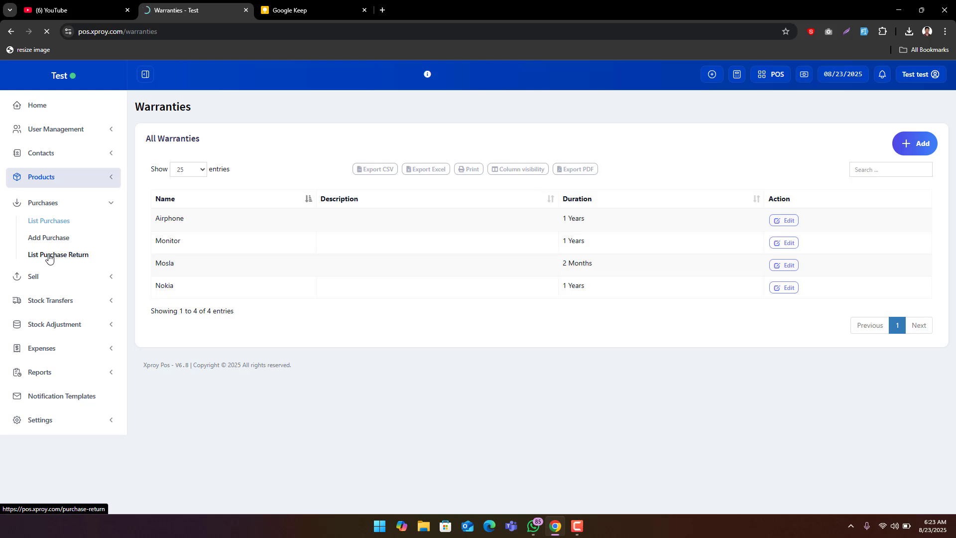
click(69, 279)
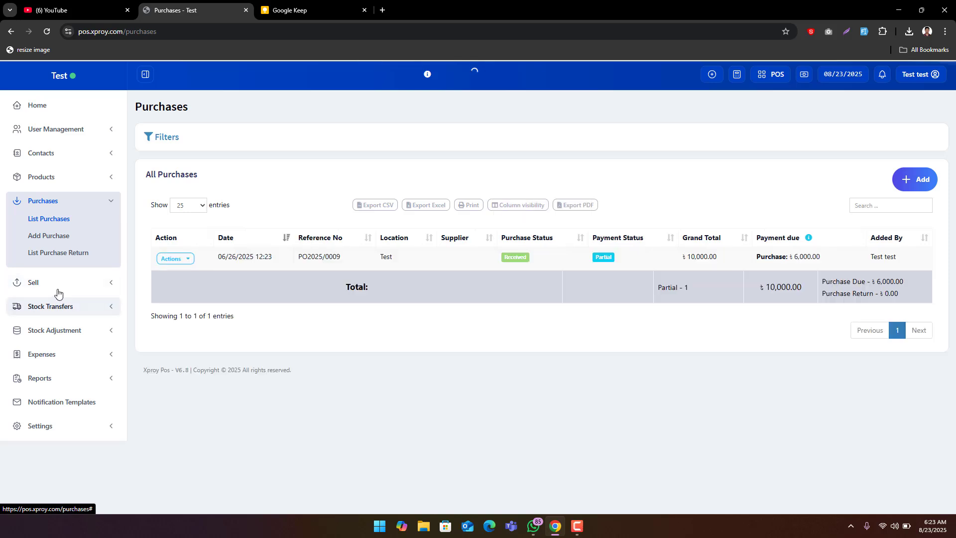
Step: View the list of all sales and look over the other pages available under Sell
click(59, 281)
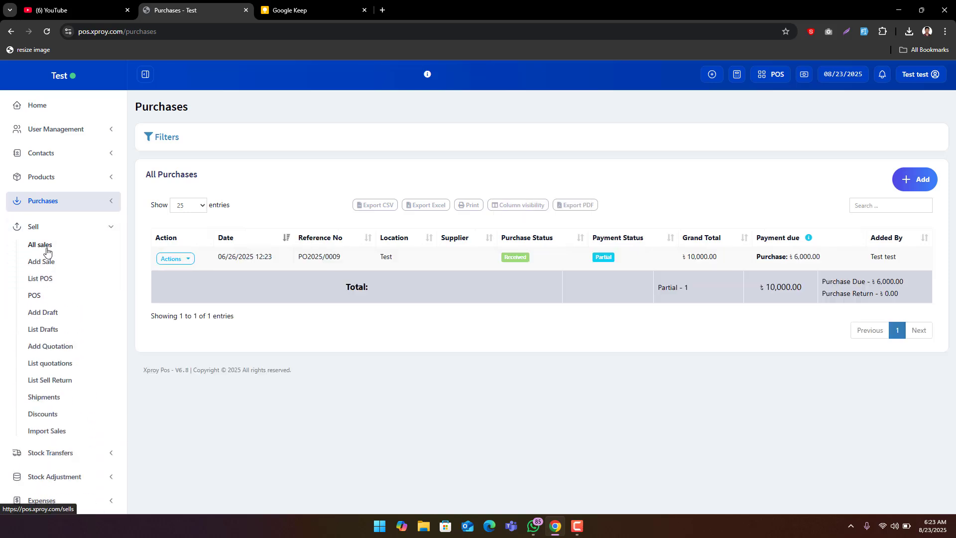
click(47, 250)
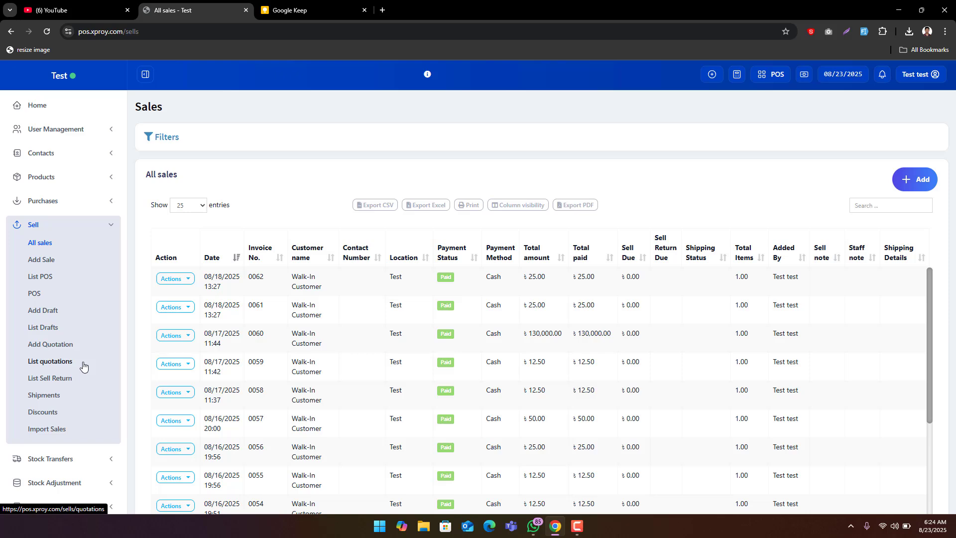
scroll(83, 366, down, 3)
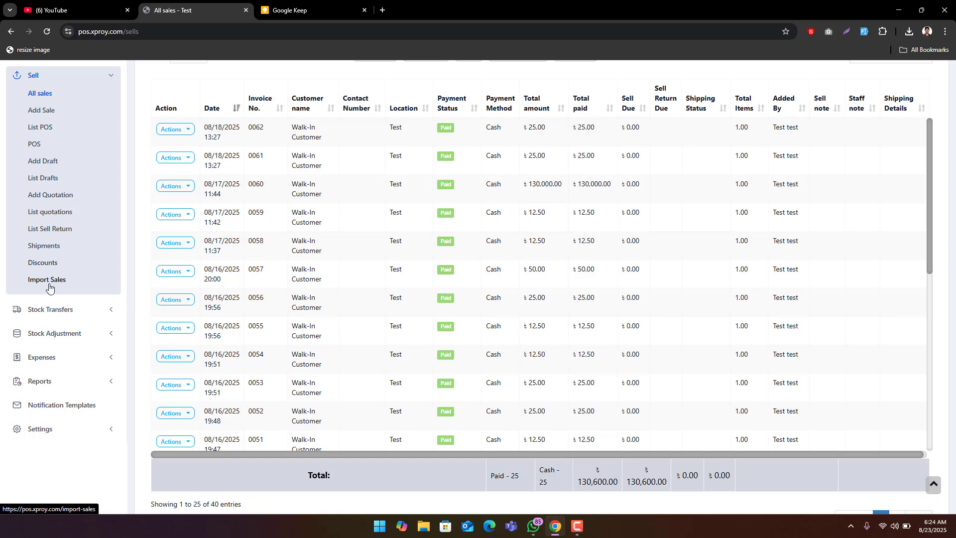
Step: Show the available pages for stock transfers and stock adjustments
click(71, 308)
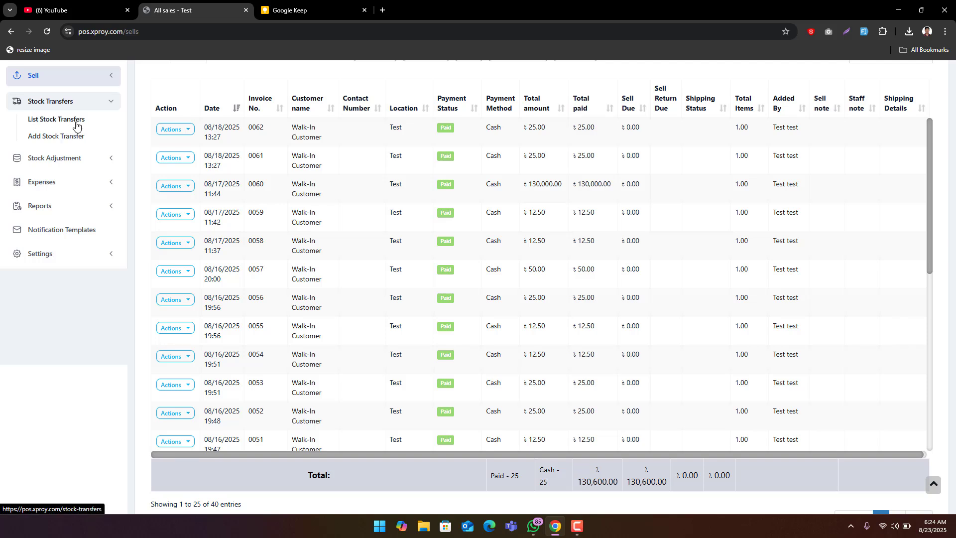
click(93, 157)
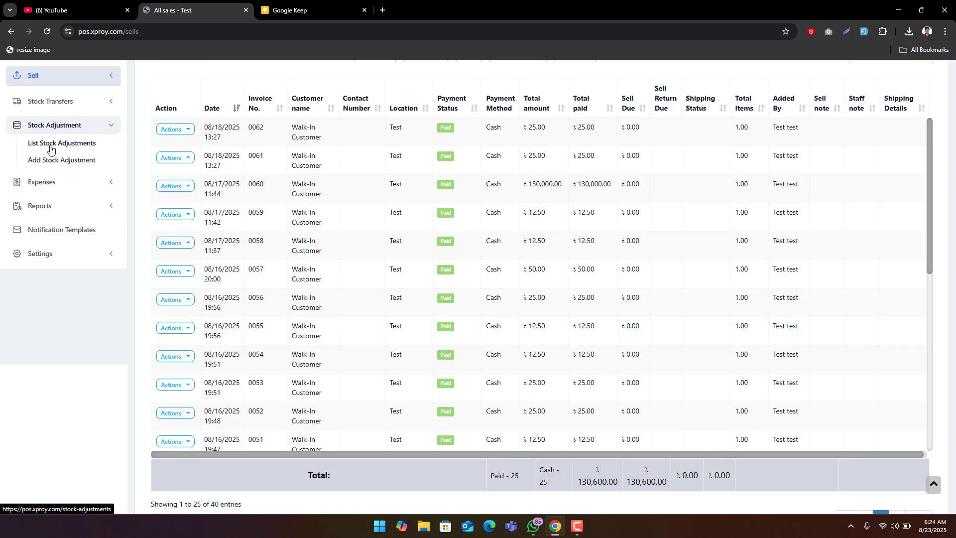
Step: Browse the expense list, the form for adding an expense and the expense categories
click(53, 182)
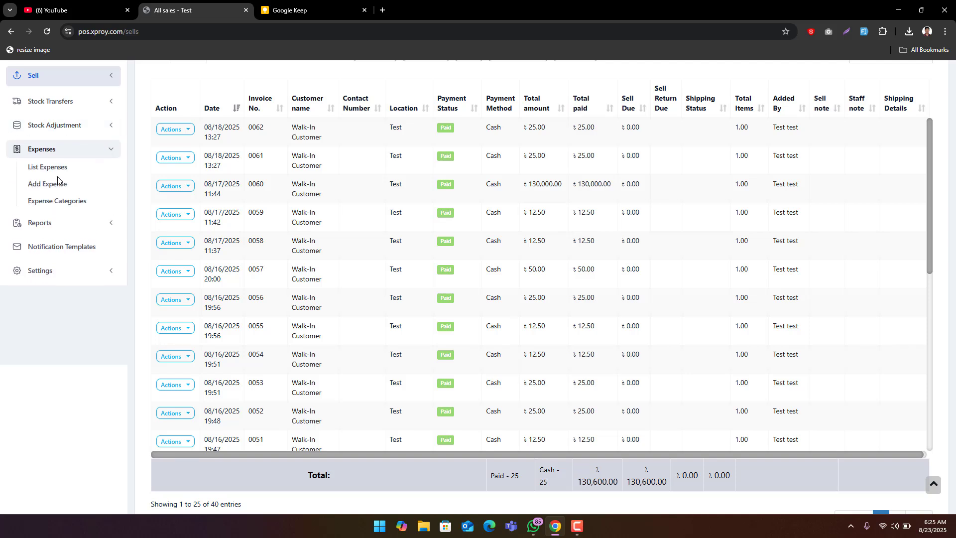
click(36, 170)
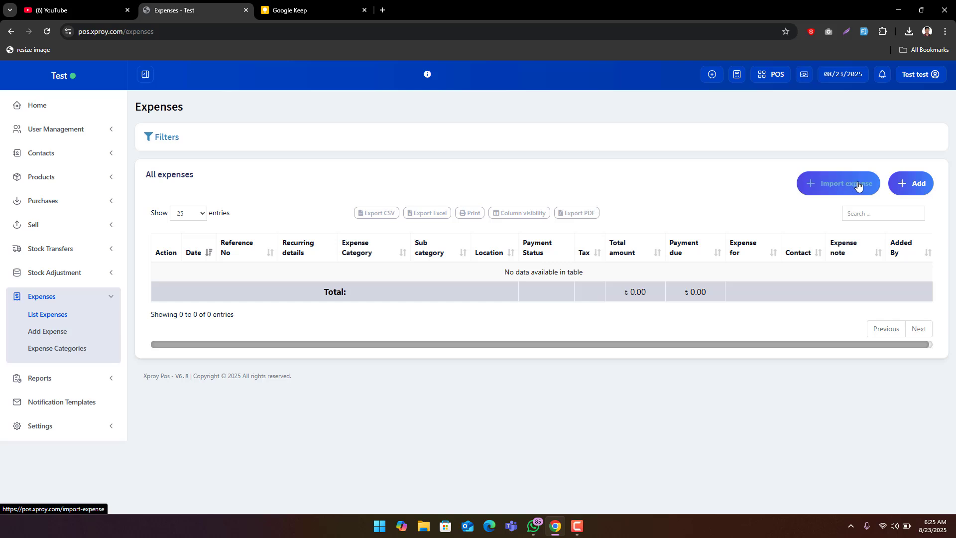
click(905, 189)
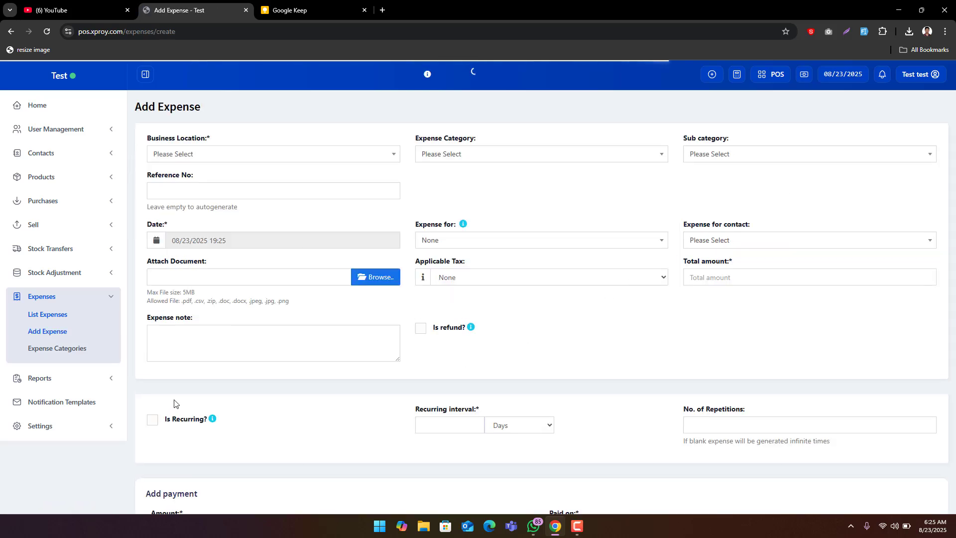
scroll(125, 364, down, 1)
click(62, 301)
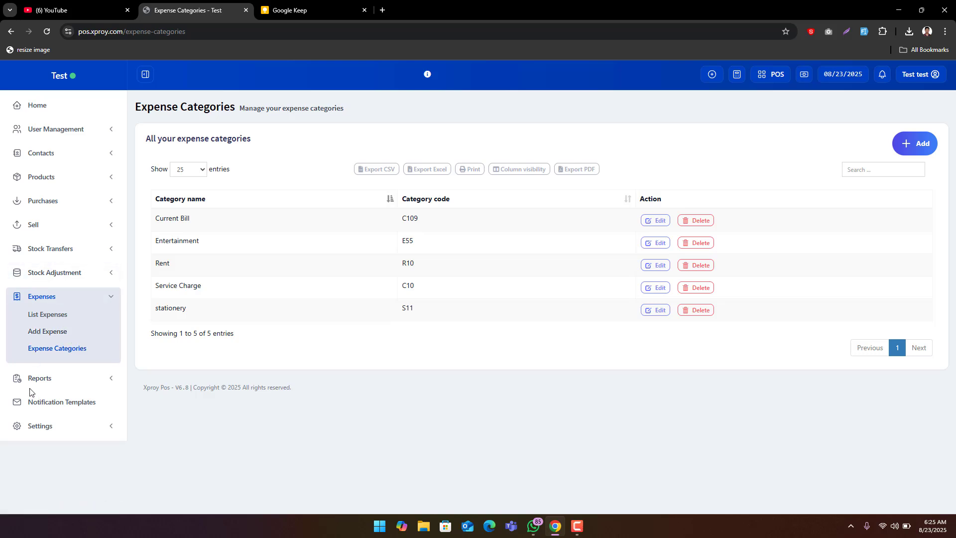
Step: Look over the available reports and examine the Profit / Loss Report for all locations
click(52, 380)
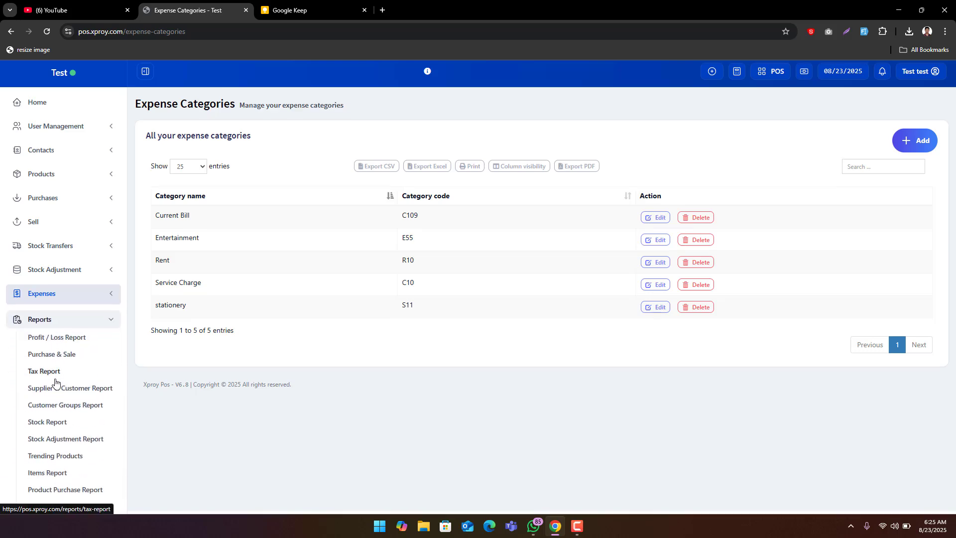
scroll(55, 381, down, 3)
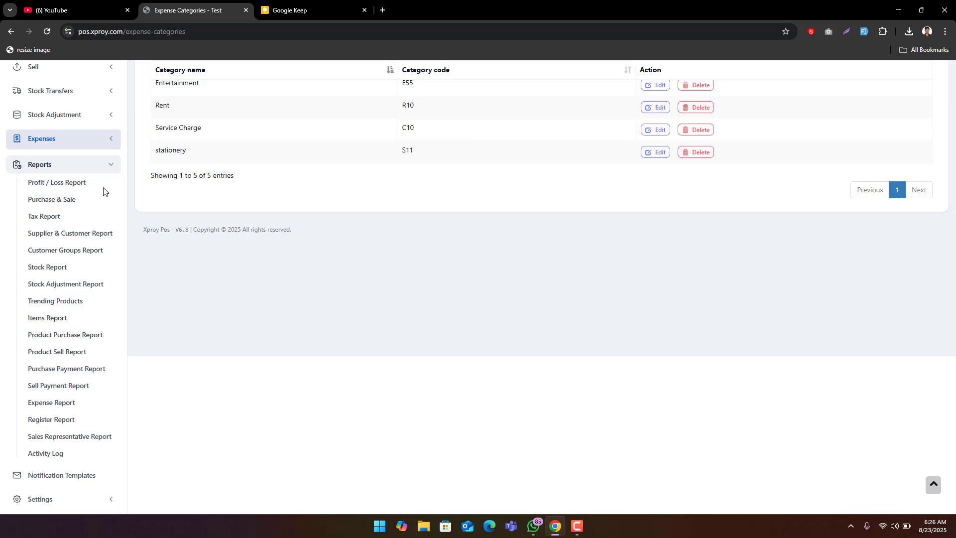
click(81, 183)
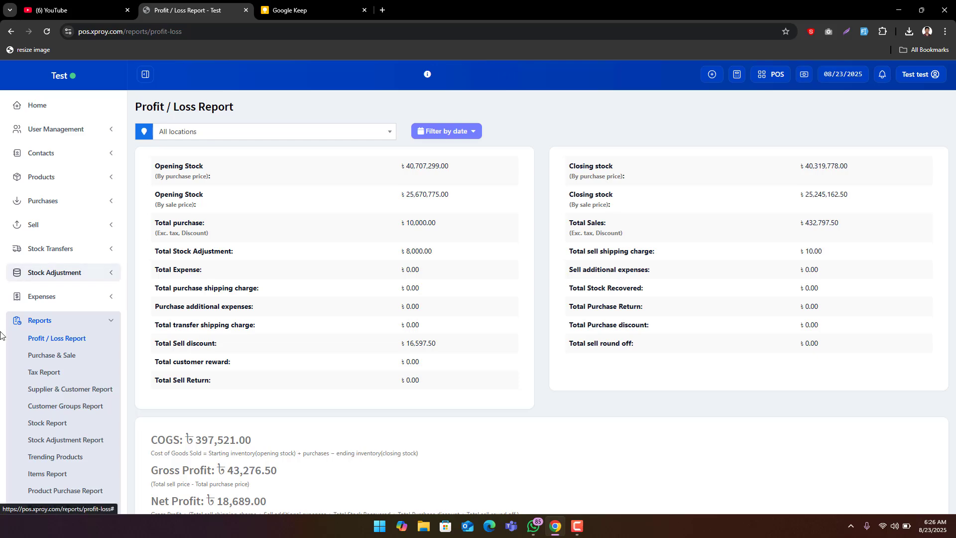
scroll(29, 349, down, 2)
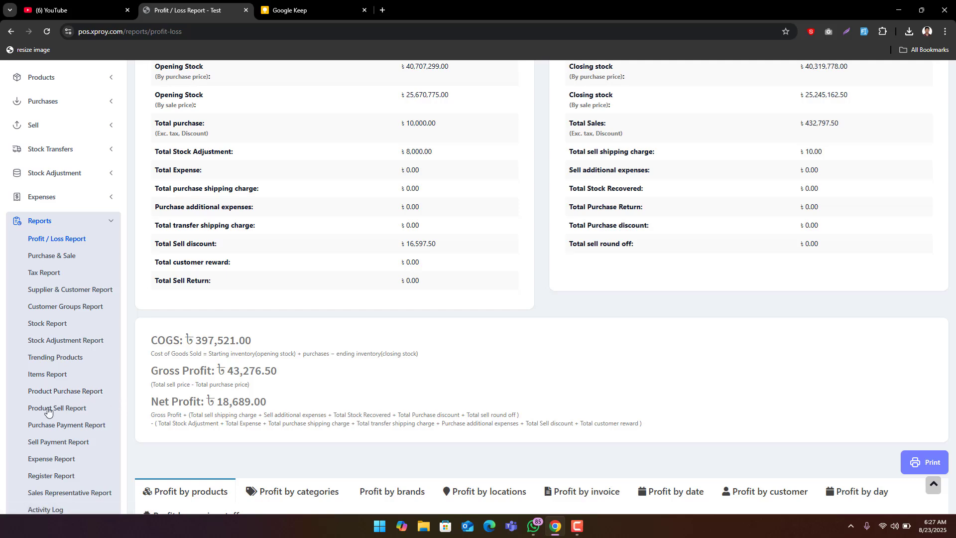
scroll(89, 415, down, 3)
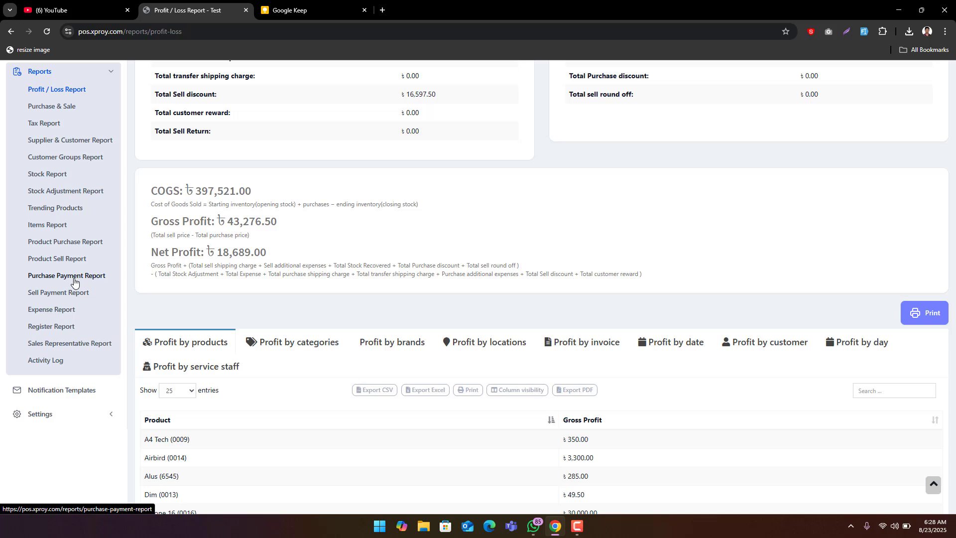
Step: Examine the Activity Log's dates, actions and responsible users
click(33, 368)
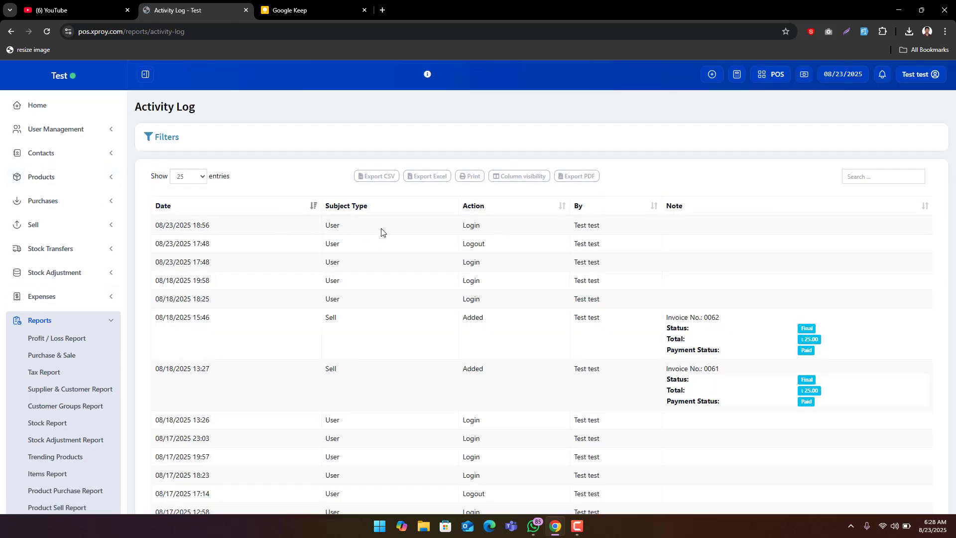
drag(596, 225, 568, 229)
drag(197, 227, 216, 237)
scroll(291, 358, down, 2)
drag(183, 228, 668, 250)
click(620, 246)
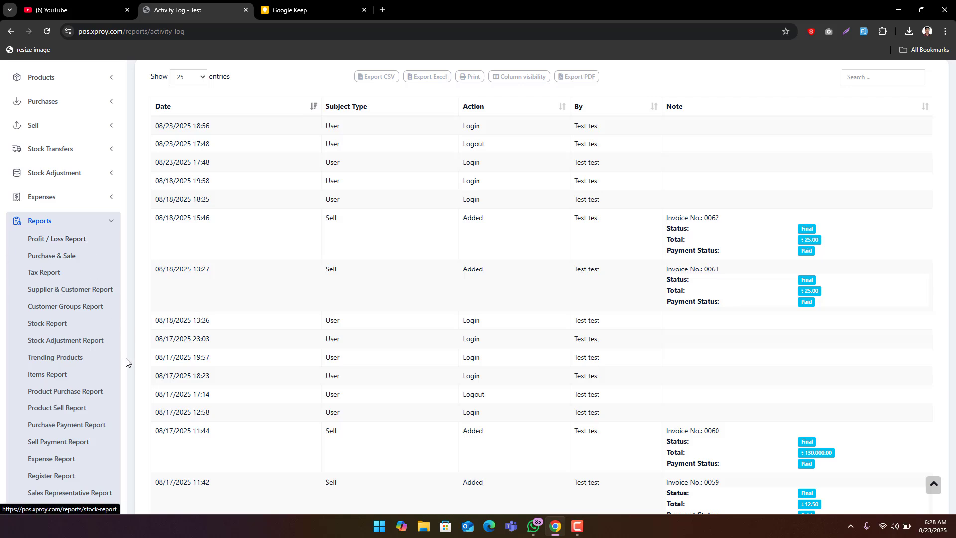
Step: Review the notification templates for sending ledgers and for customer notifications on new sales
click(110, 224)
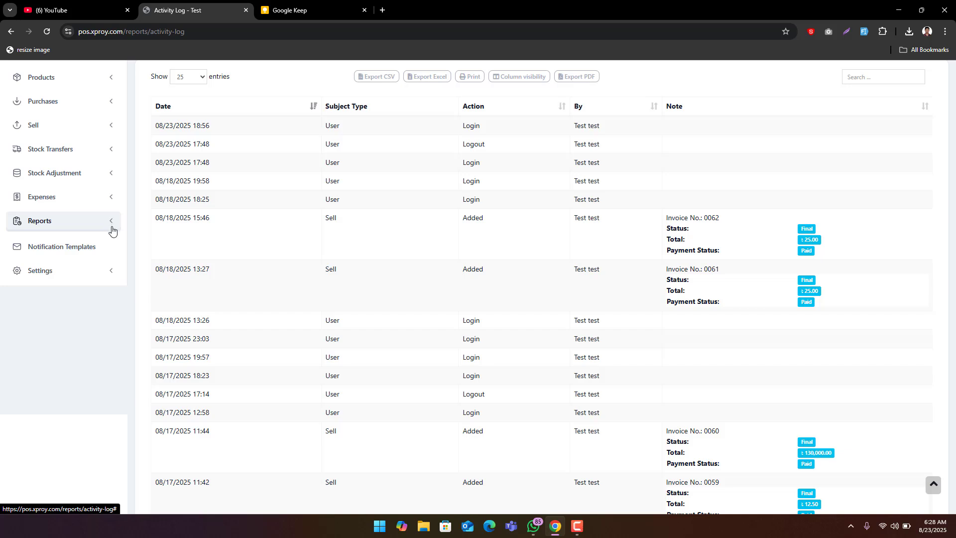
click(60, 253)
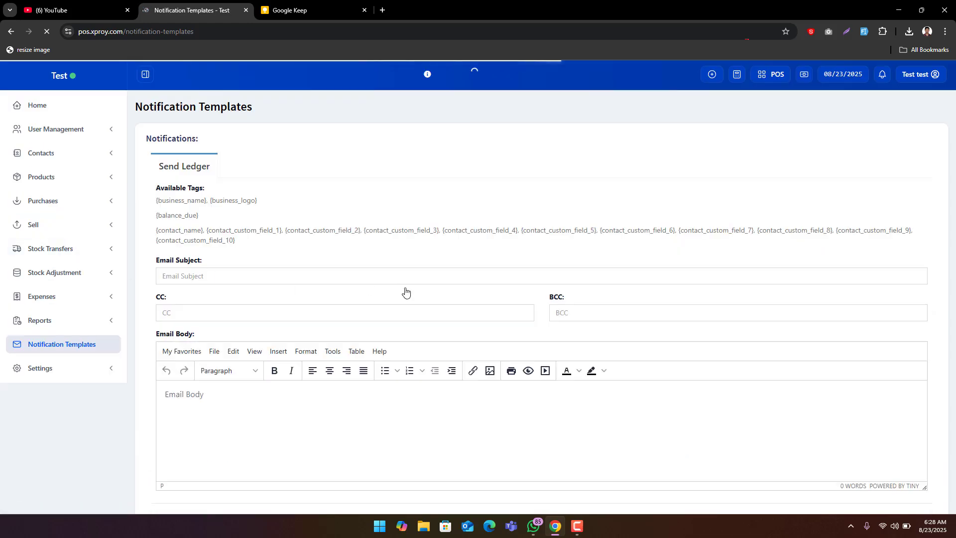
scroll(406, 292, down, 5)
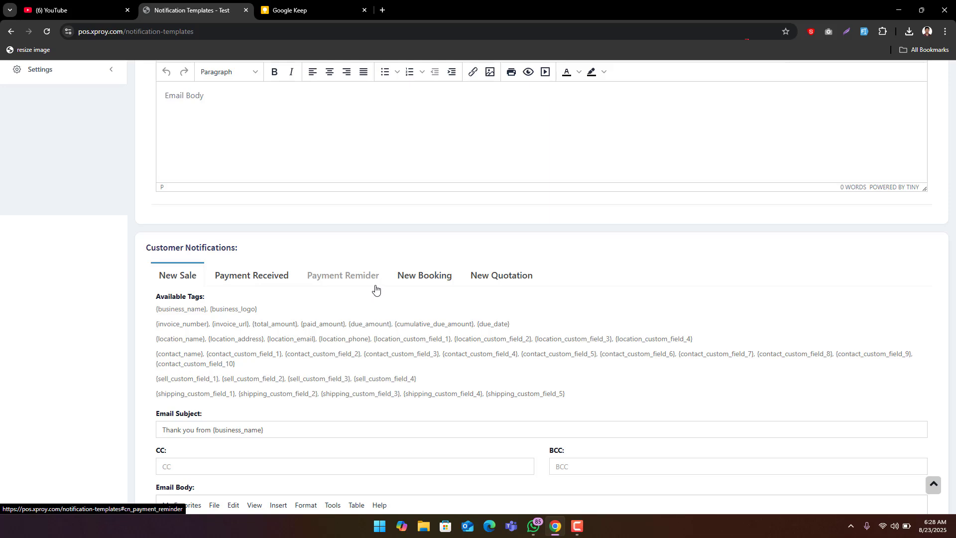
scroll(375, 290, down, 7)
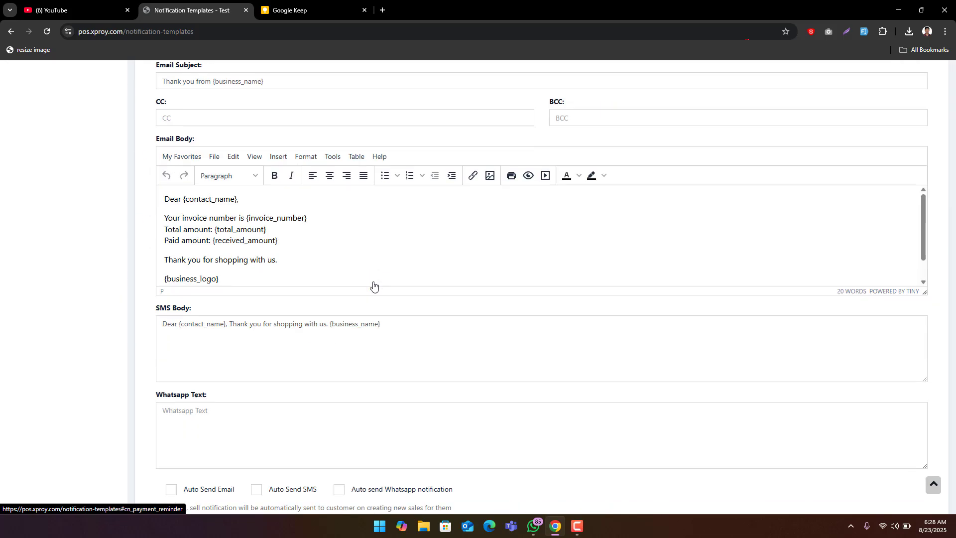
scroll(373, 282, up, 2)
scroll(64, 260, up, 15)
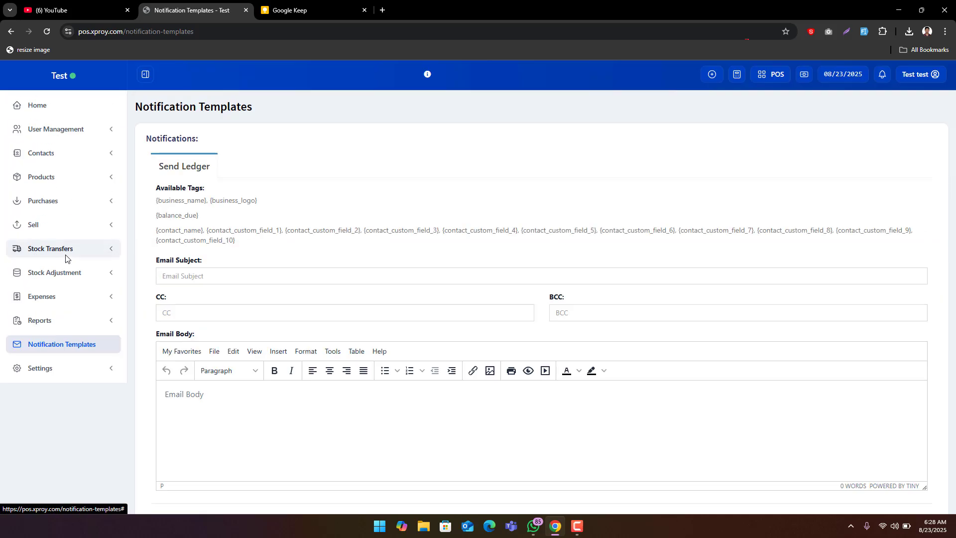
Step: Look over the available settings pages and return to the home dashboard
click(50, 369)
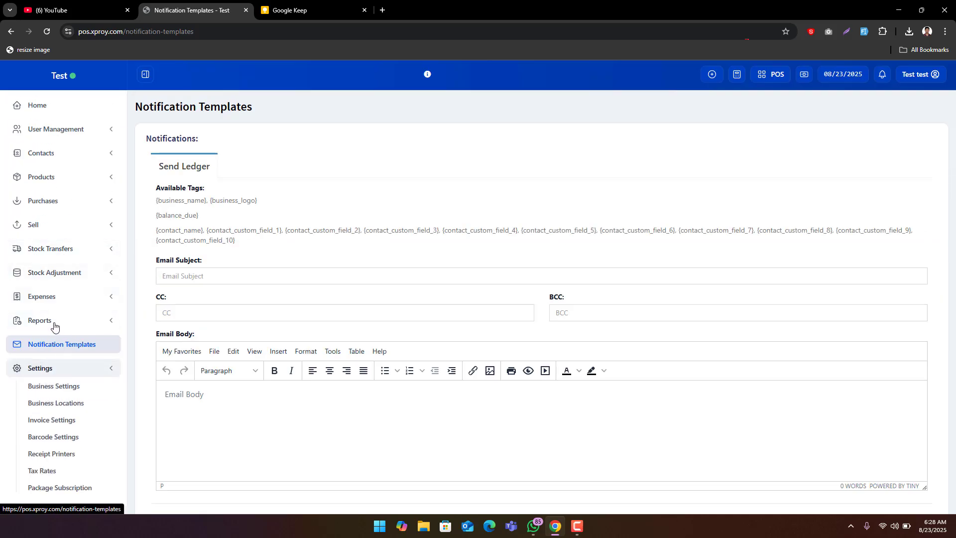
scroll(56, 325, down, 5)
scroll(56, 306, up, 2)
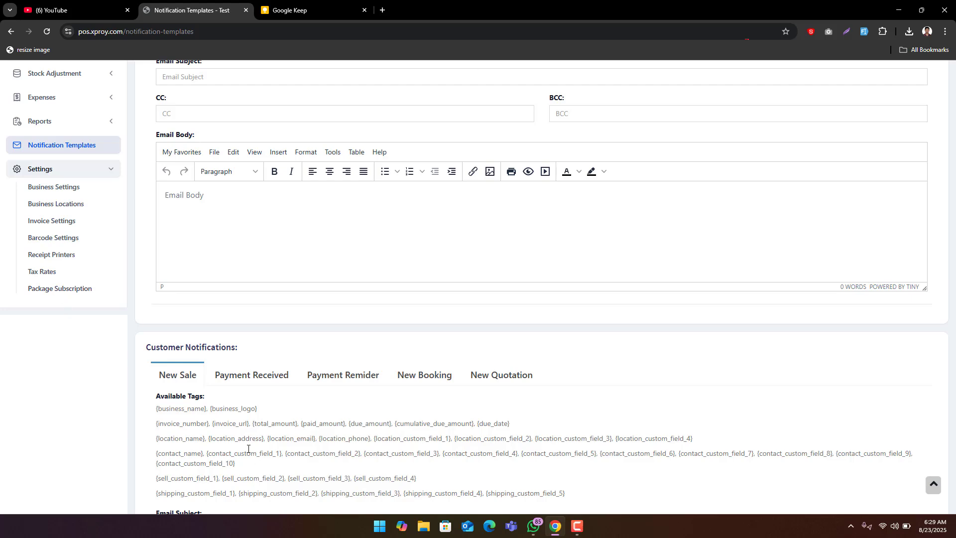
scroll(248, 448, up, 4)
click(78, 107)
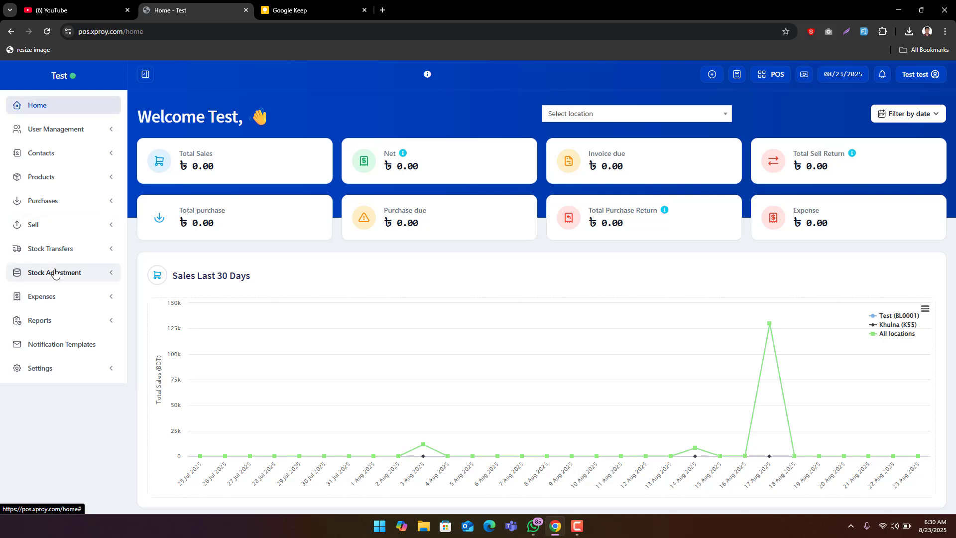
Step: Switch to YouTube, view the Xproy IT channel's playlists, and return to the POS home dashboard
click(77, 9)
click(342, 72)
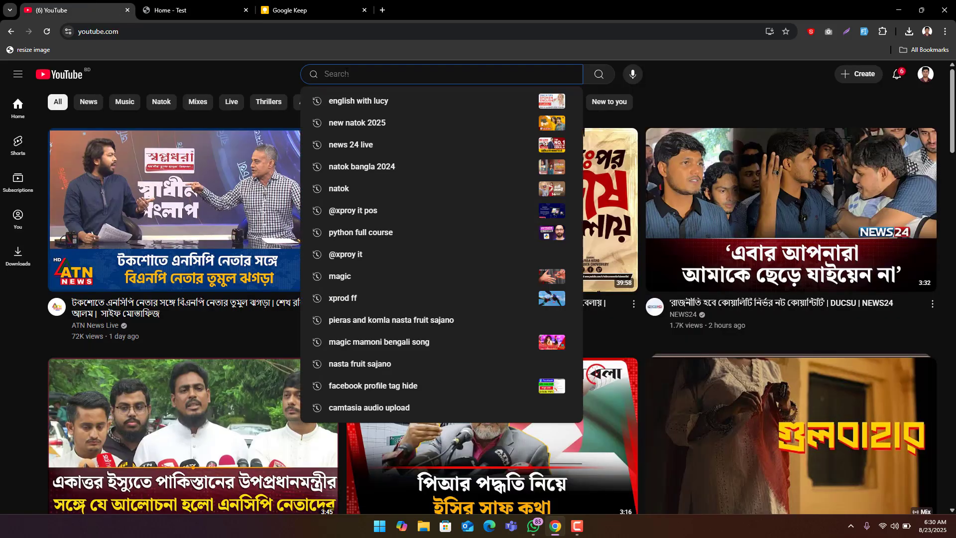
click(344, 211)
scroll(339, 277, down, 4)
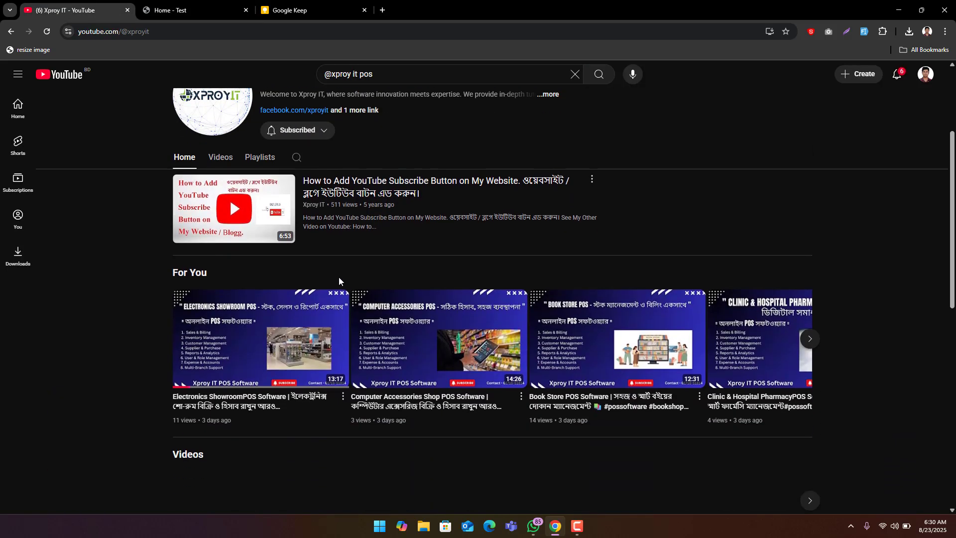
click(261, 110)
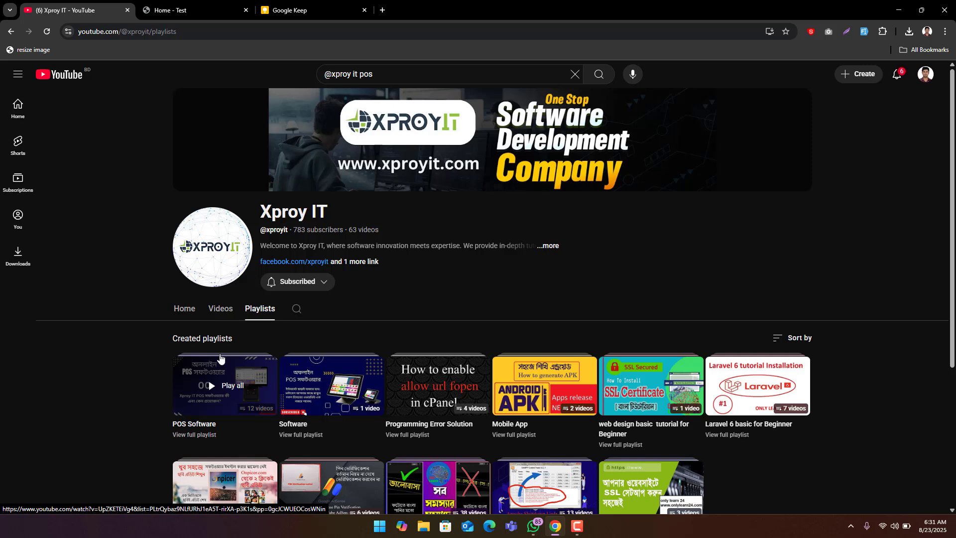
click(179, 8)
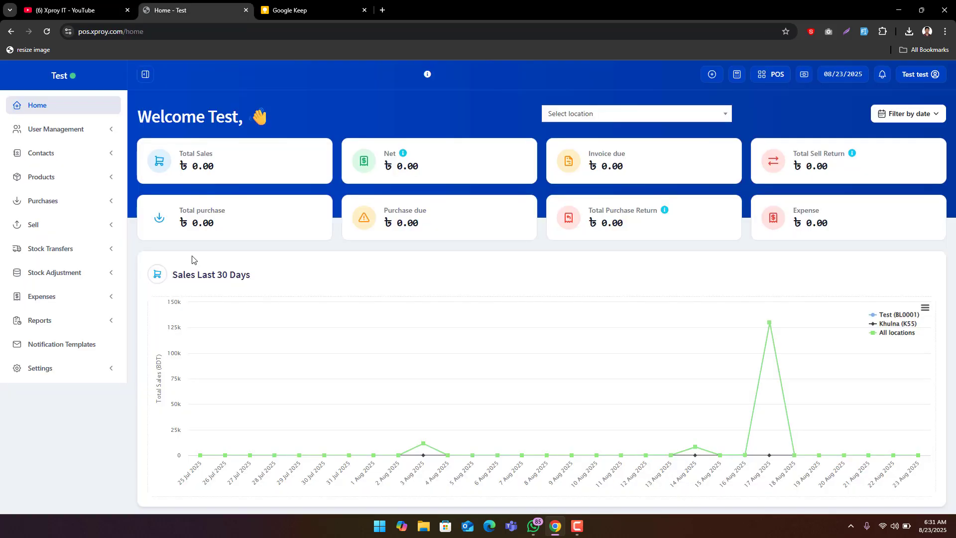